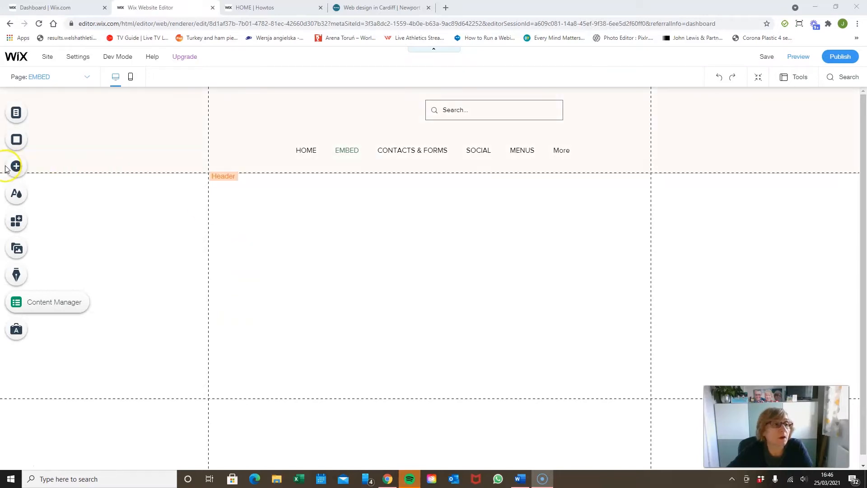
- Add an Embed a Widget element from the custom embeds to the EMBED page and move it slightly higher
left_click(20, 164)
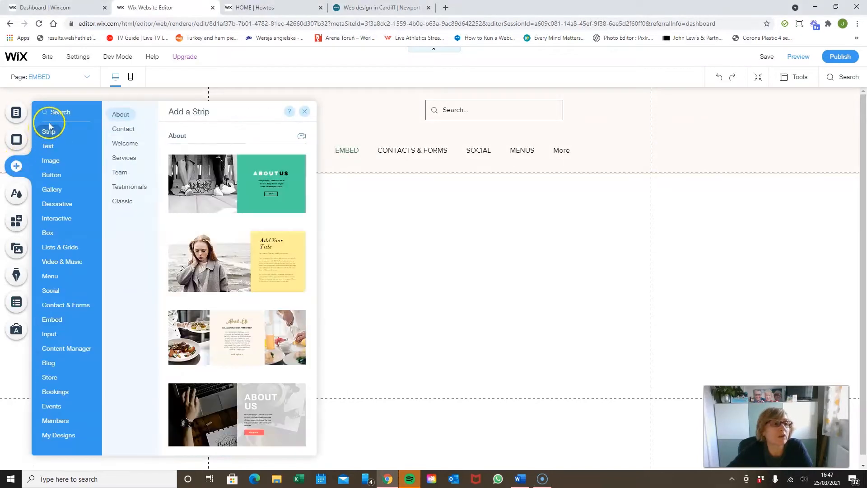
left_click(47, 146)
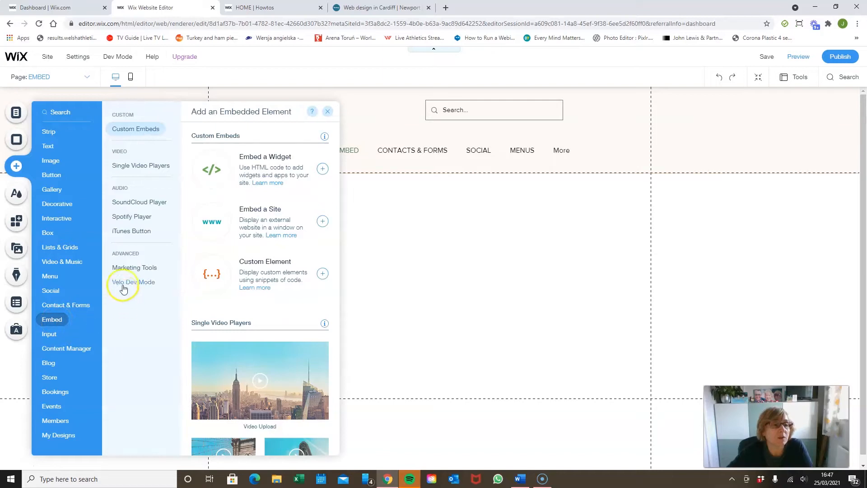
left_click(135, 201)
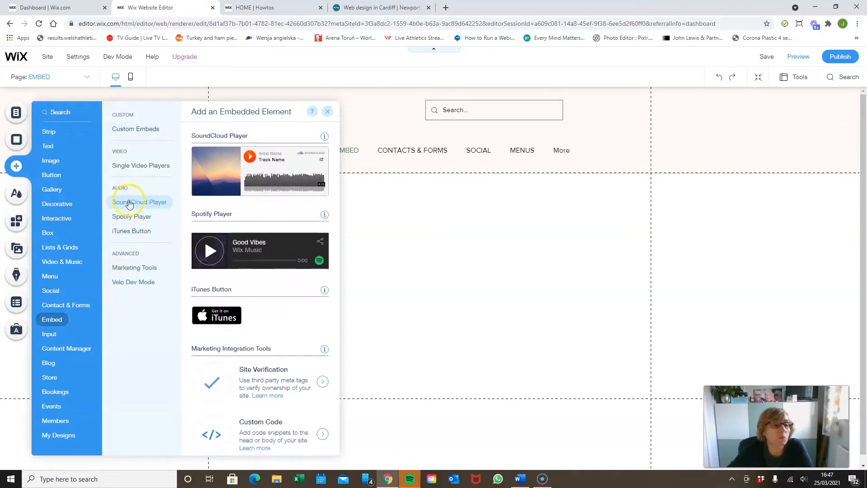
left_click(128, 268)
left_click(135, 231)
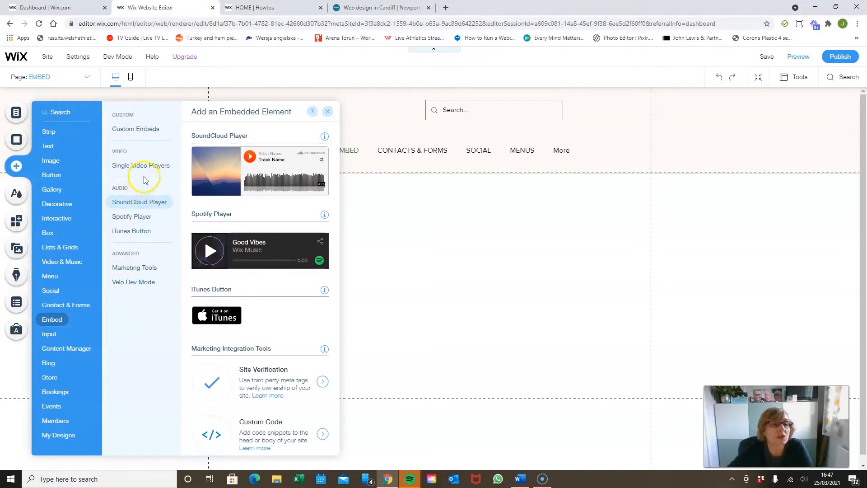
left_click(142, 130)
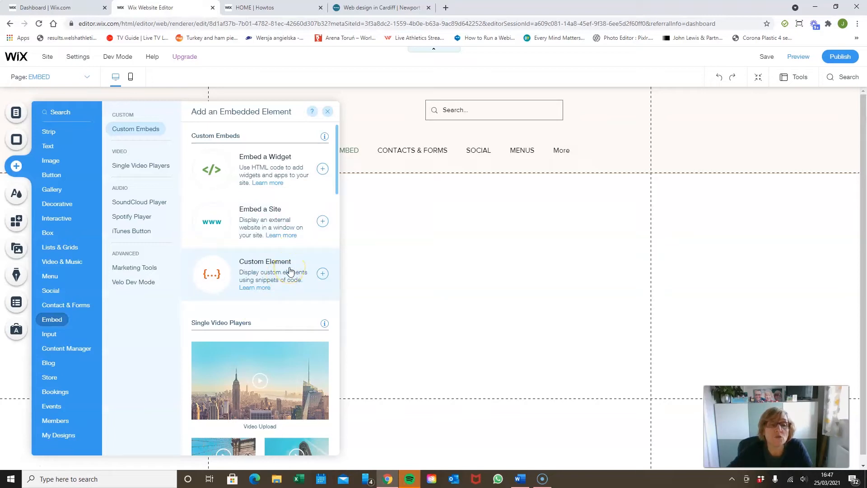
left_click(322, 170)
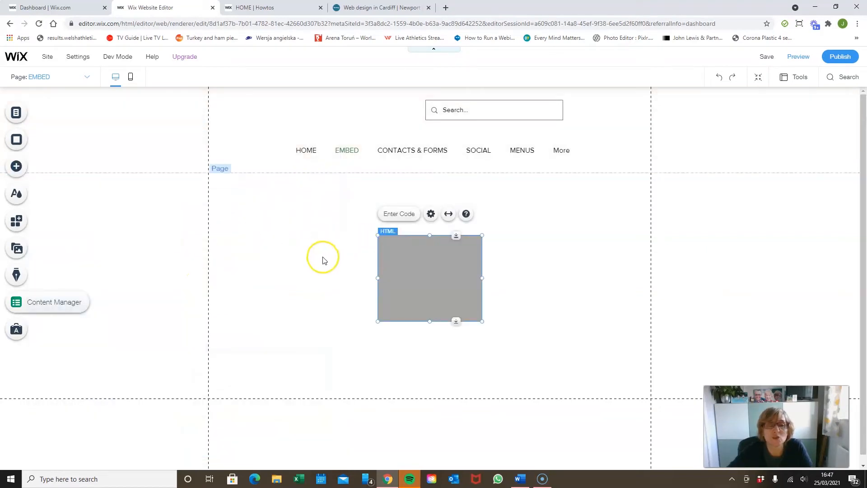
left_click_drag(428, 266, 429, 243)
left_click(410, 250)
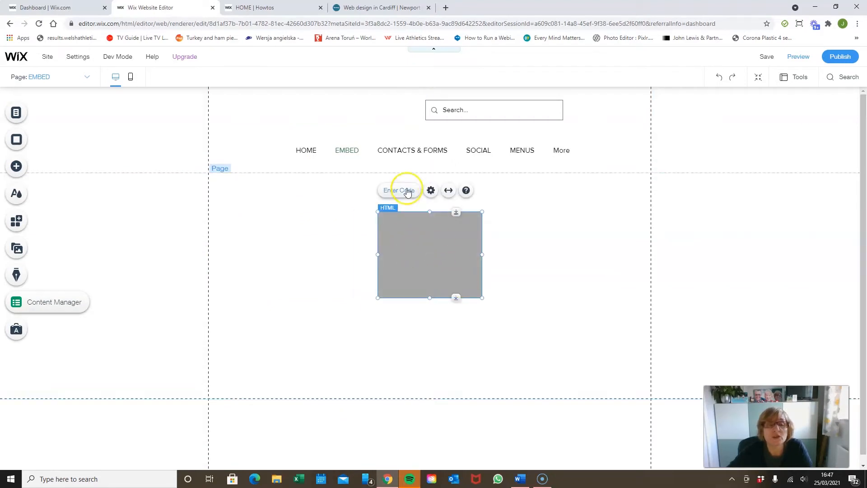
- Open the HTML widget's code settings and delete the placeholder code
left_click(406, 191)
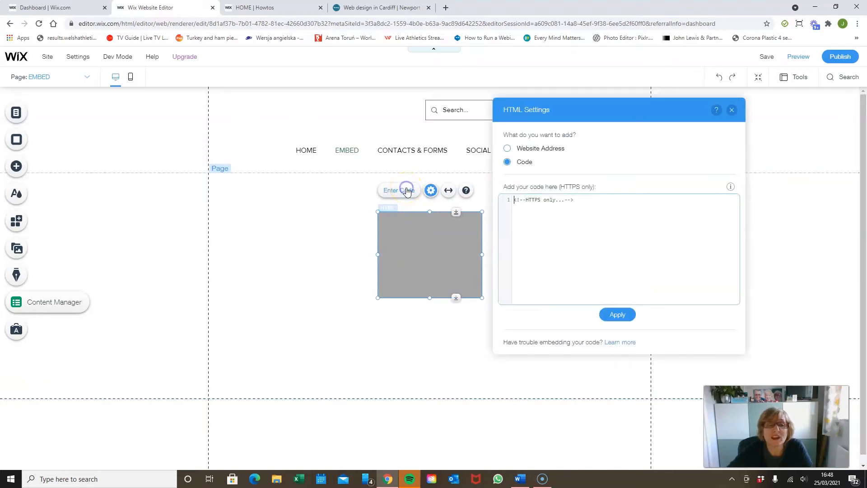
left_click(531, 201)
left_click_drag(518, 199, 603, 197)
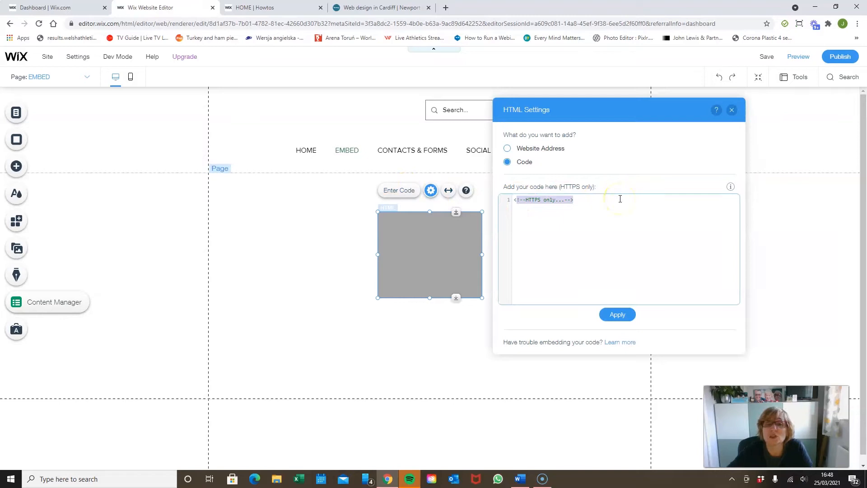
key("BackSpace")
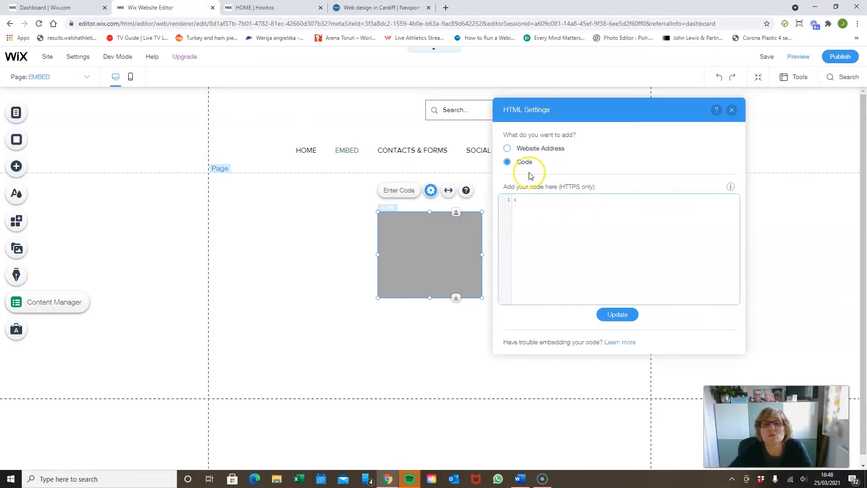
- Examine the widget's Website Address option and the address of the open bamboo247.co.uk site, and return to the editor
left_click(510, 150)
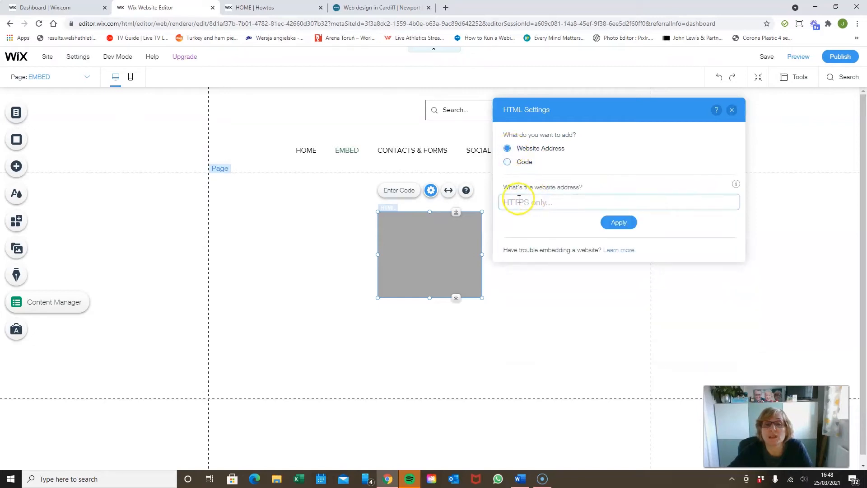
left_click(548, 202)
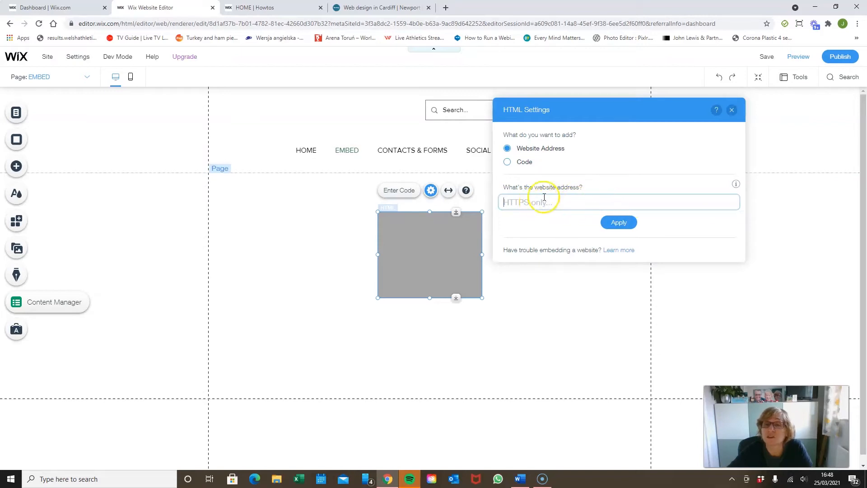
left_click(366, 8)
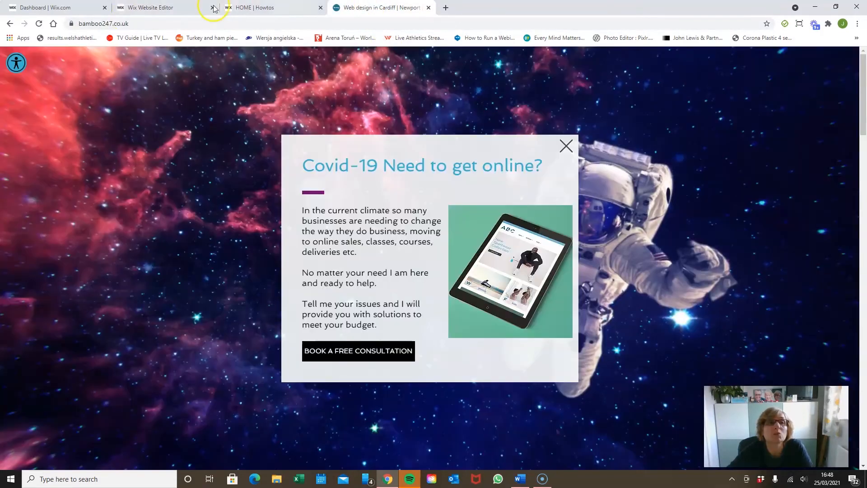
left_click(102, 22)
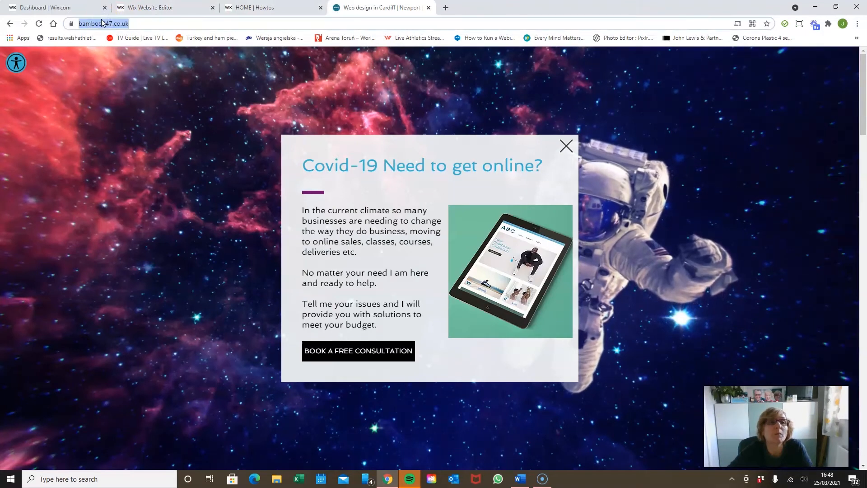
left_click(271, 8)
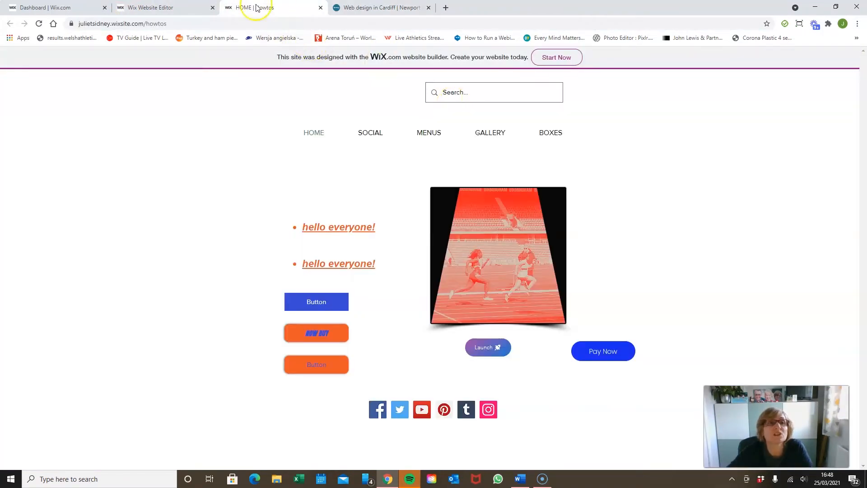
left_click(169, 8)
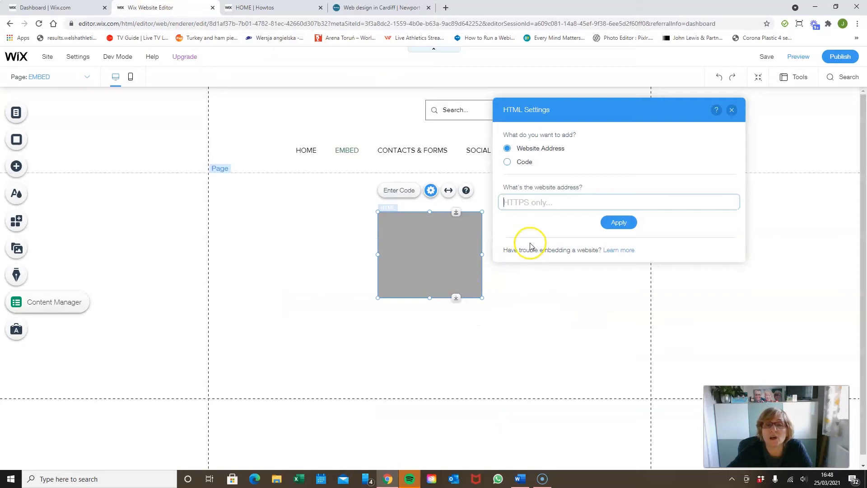
- Switch to Word and copy the two lines of Elfsight embed code from the document
left_click(519, 478)
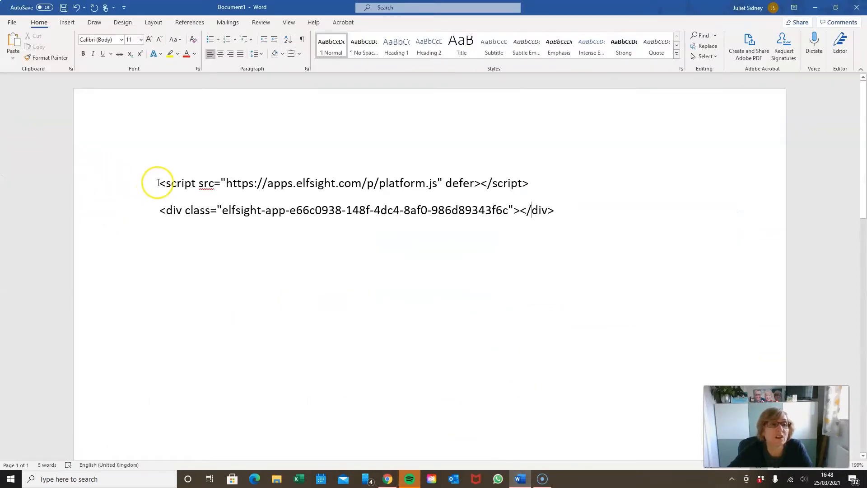
left_click_drag(176, 182, 595, 222)
right_click(446, 209)
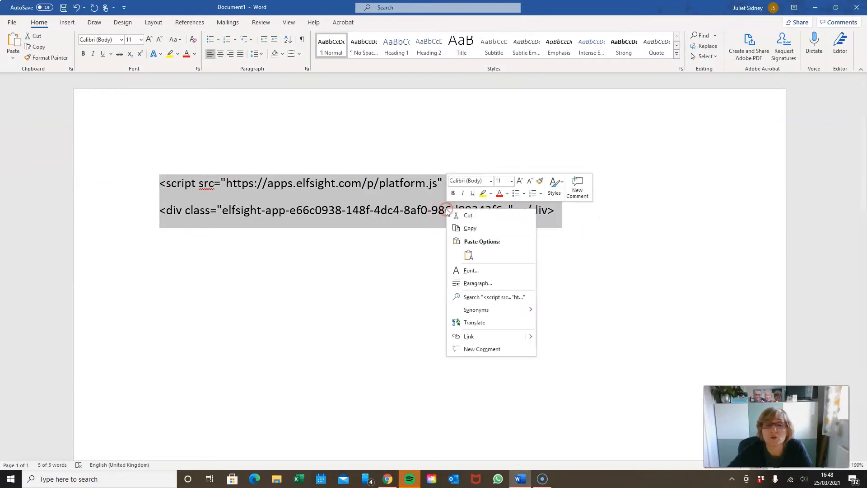
left_click(479, 228)
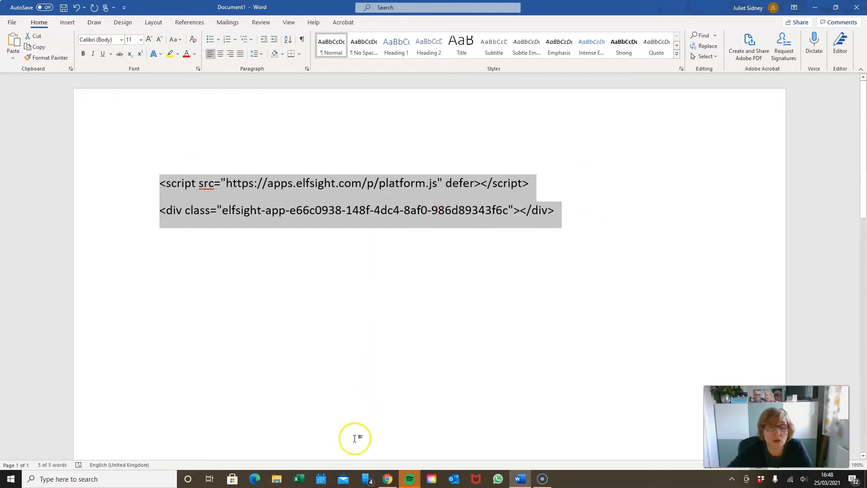
- Switch back to the Wix editor, paste the copied Elfsight code into the HTML widget, update it and close its settings
left_click(388, 478)
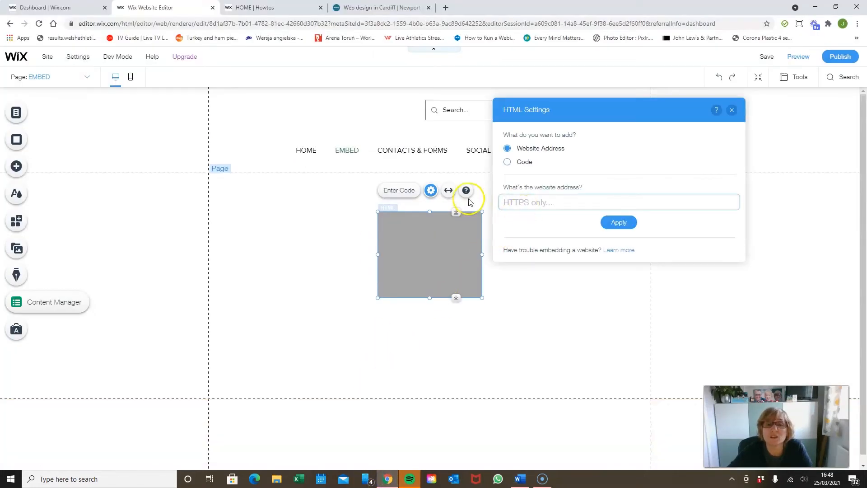
left_click(399, 191)
left_click(533, 203)
right_click(530, 202)
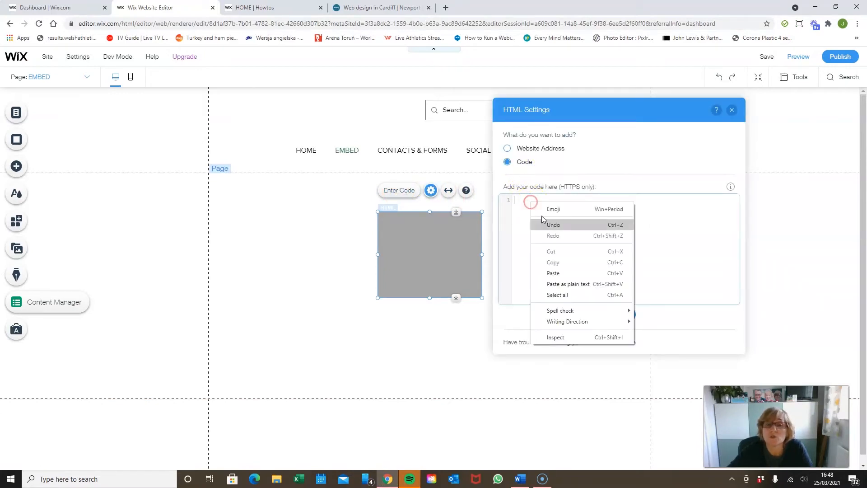
left_click(560, 274)
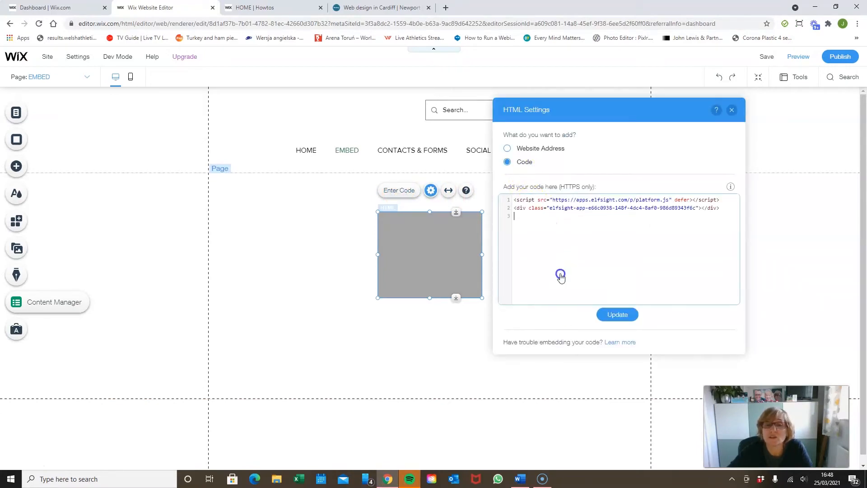
left_click(618, 315)
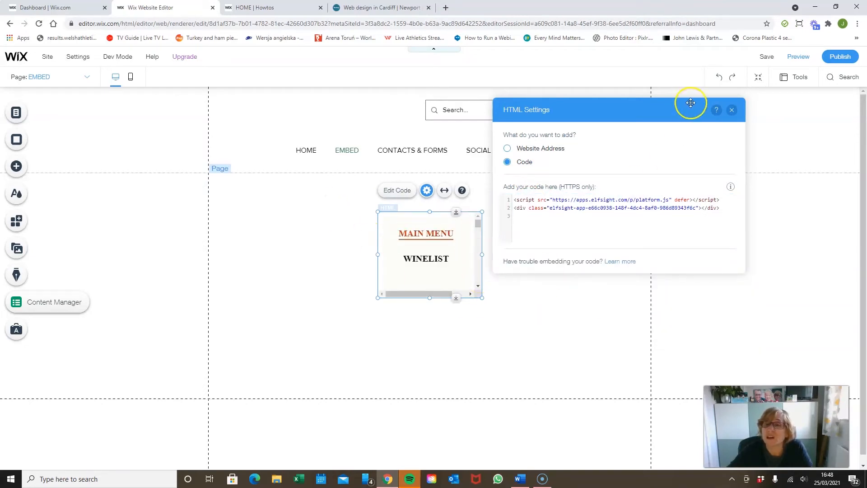
left_click(732, 111)
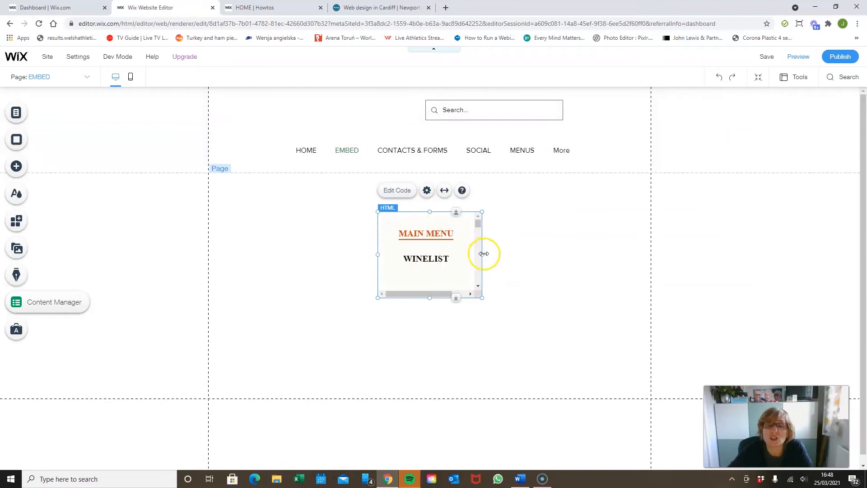
- Enlarge the embedded menu widget by widening it on both sides and extending its lower edge
left_click_drag(484, 255, 629, 254)
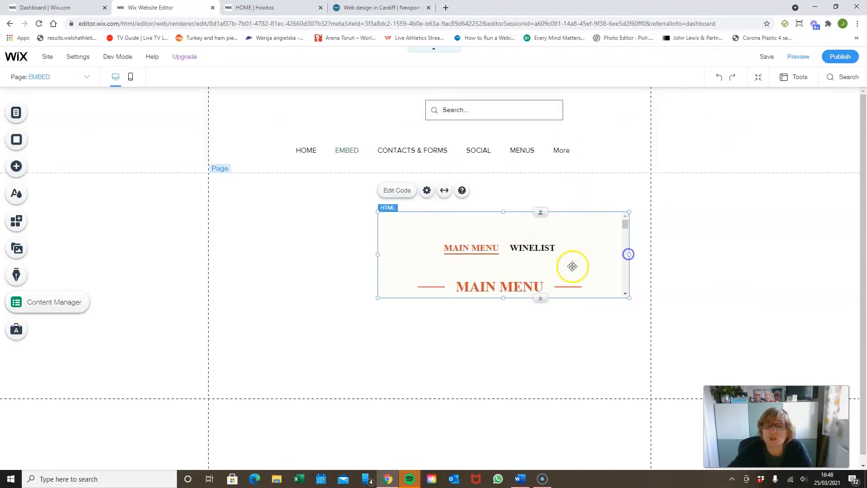
left_click_drag(378, 254, 281, 240)
left_click_drag(454, 298, 443, 373)
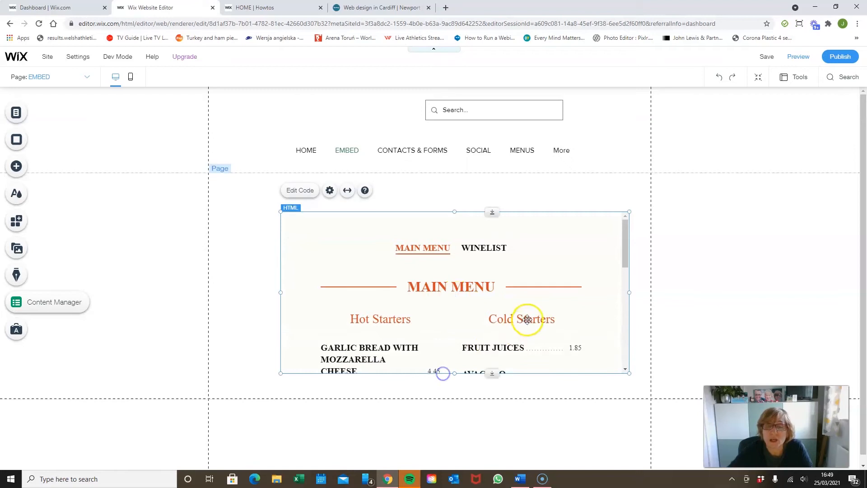
- Increase the EMBED page's height by moving the footer boundary well below the embedded menu
left_click(535, 381)
scroll(442, 339, "down", 1)
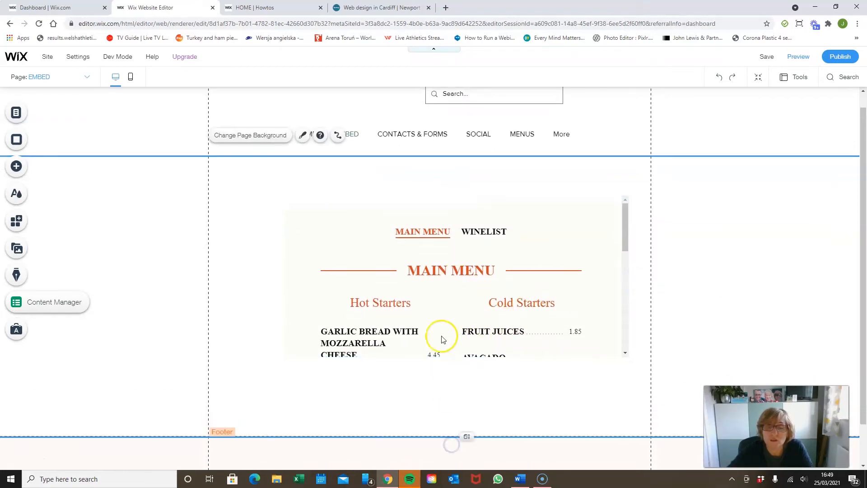
left_click_drag(465, 391, 462, 449)
scroll(436, 269, "down", 1)
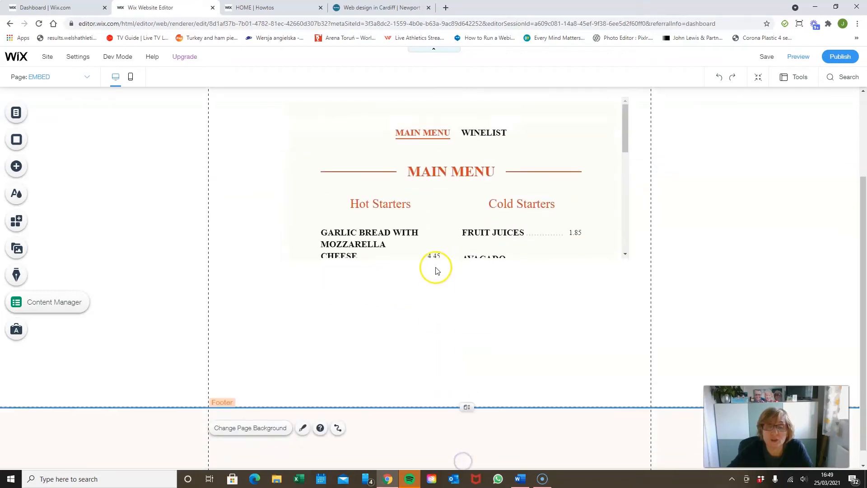
left_click_drag(467, 393, 468, 460)
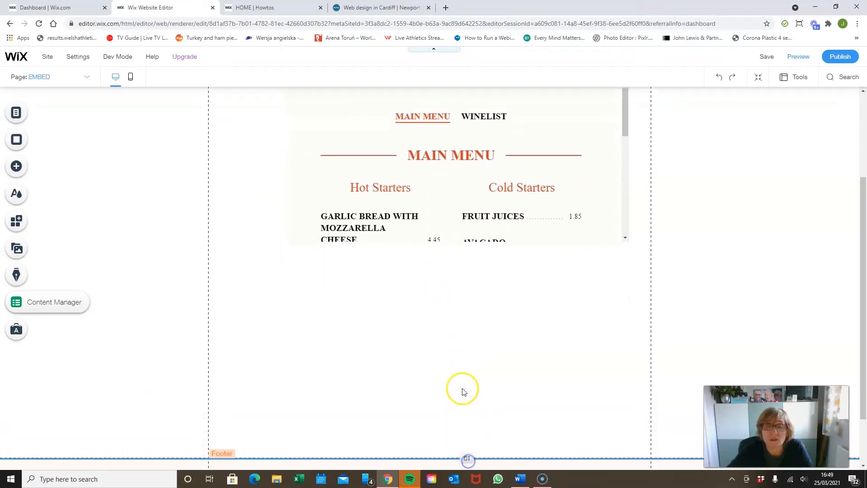
scroll(469, 406, "down", 1)
left_click_drag(466, 391, 468, 472)
- Stretch the embedded menu widget downward until its full content fits, extending the page height to make room
left_click(408, 128)
left_click_drag(454, 174, 434, 437)
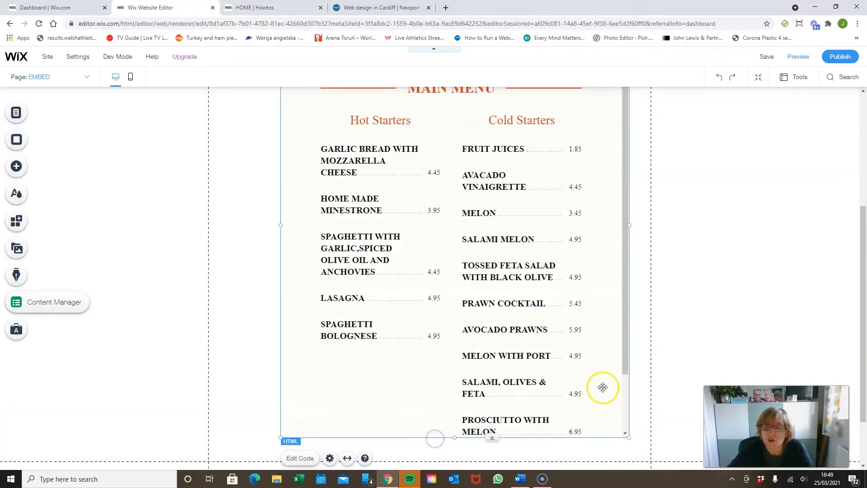
scroll(596, 357, "down", 1)
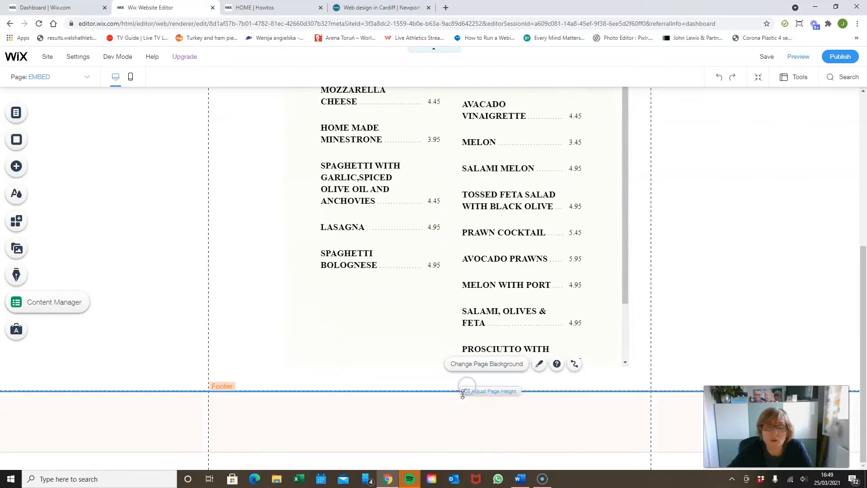
left_click_drag(467, 391, 472, 462)
left_click(488, 284)
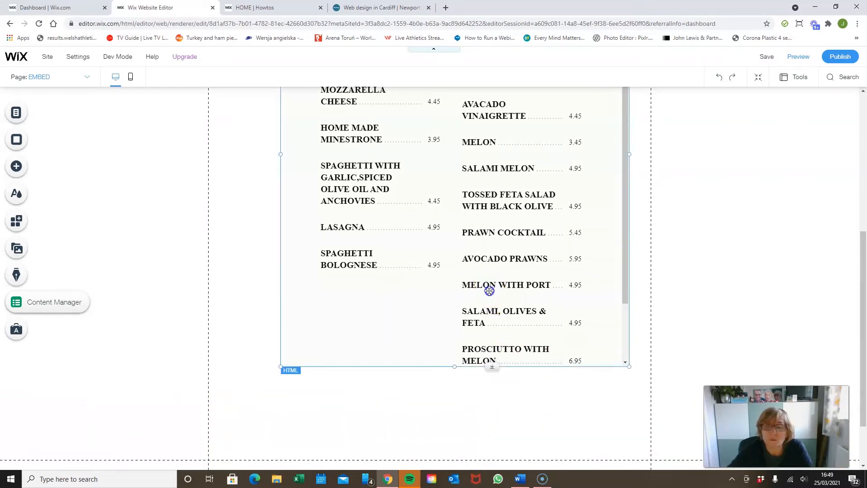
left_click_drag(457, 360, 452, 434)
- Preview the EMBED page with the embedded menu and return to the editor
scroll(659, 274, "up", 6)
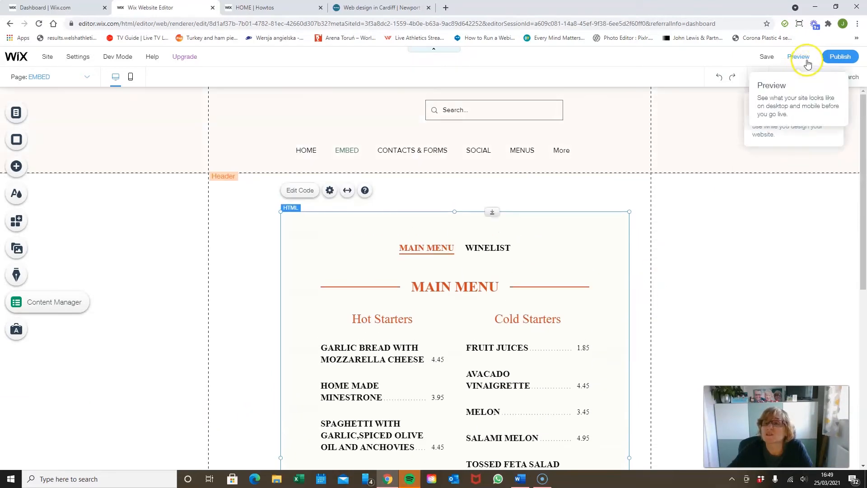
left_click(801, 57)
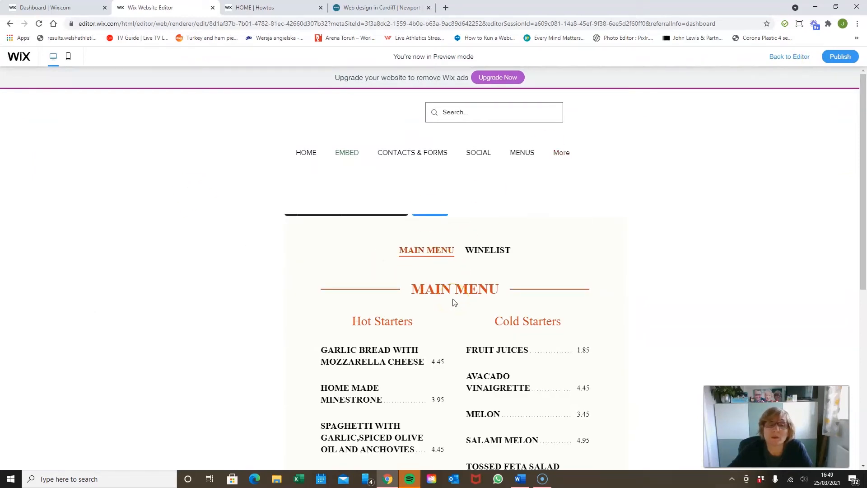
left_click(788, 59)
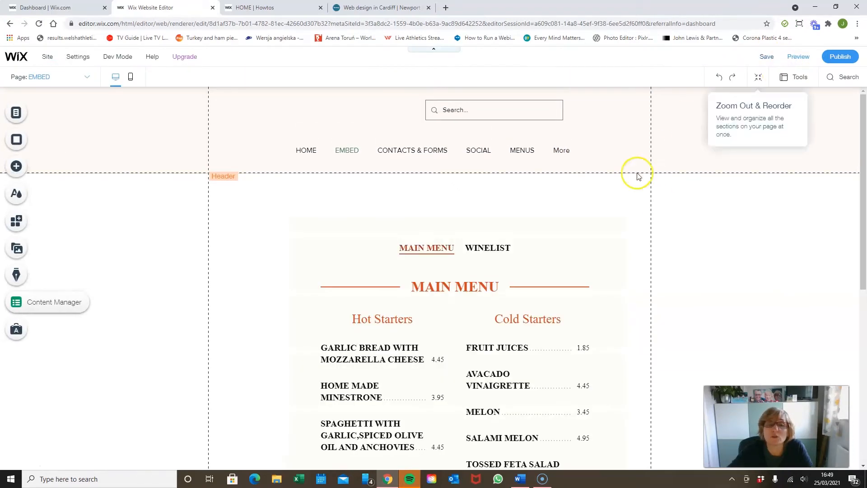
- Switch the EMBED page to the mobile editor and skip the introduction to mobile customizing
left_click(582, 236)
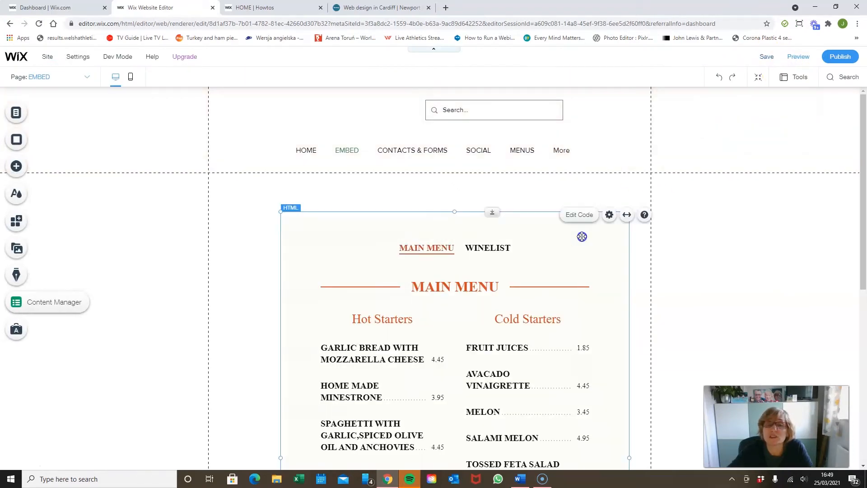
left_click(131, 78)
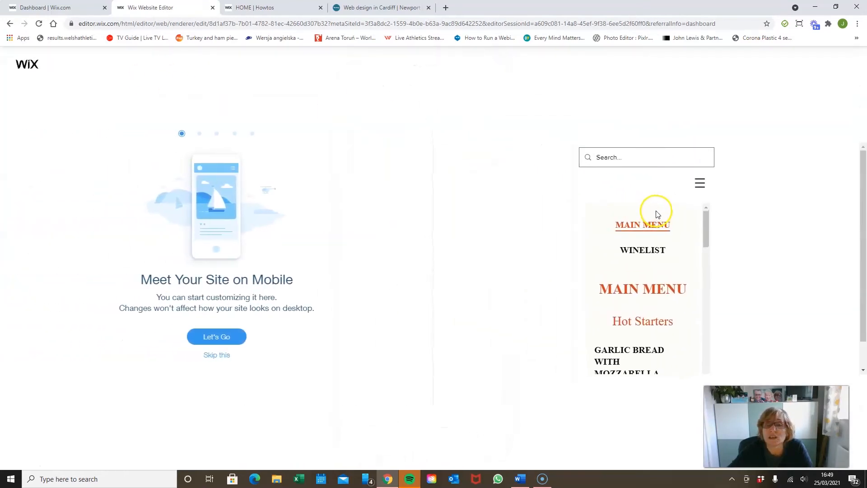
left_click(211, 354)
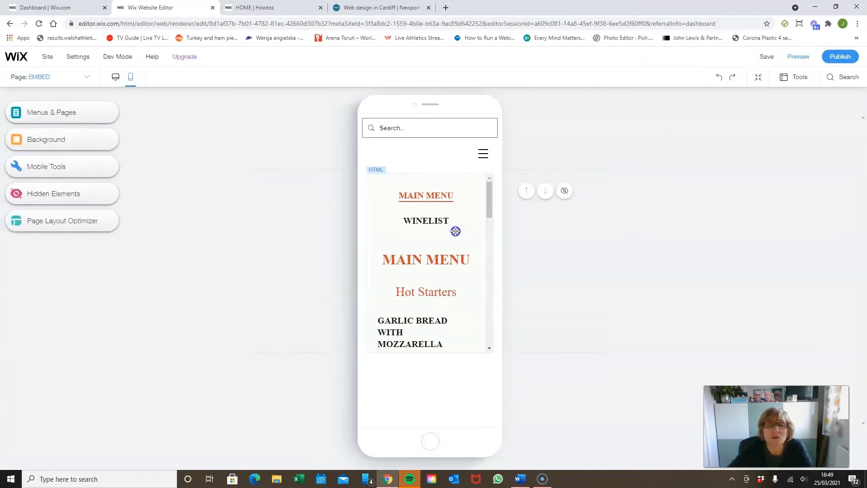
- Stretch the embedded menu widget downward in the mobile layout until the whole menu fits, down to the credit below Prosciutto with Melon
left_click(456, 232)
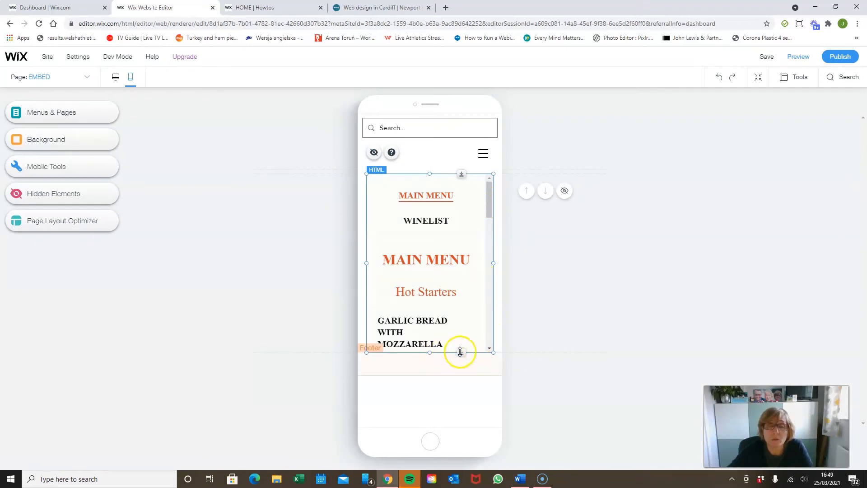
left_click_drag(460, 351, 455, 464)
scroll(446, 323, "down", 2)
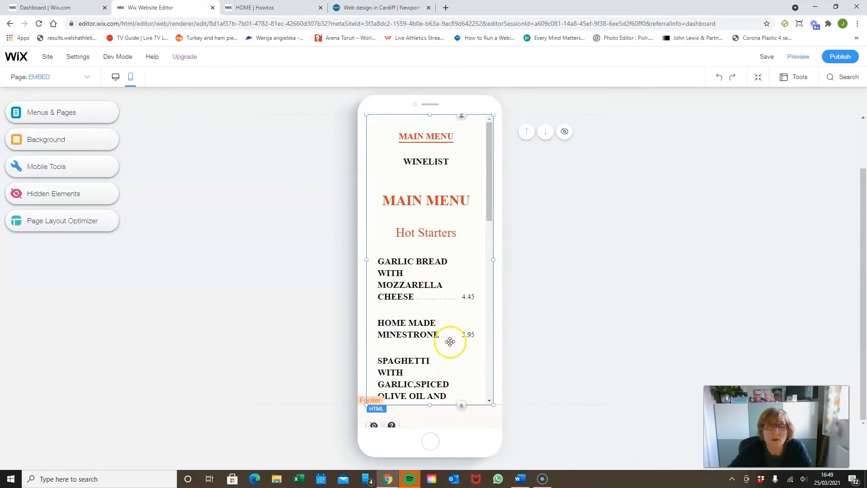
left_click_drag(430, 405, 430, 445)
scroll(428, 289, "down", 1)
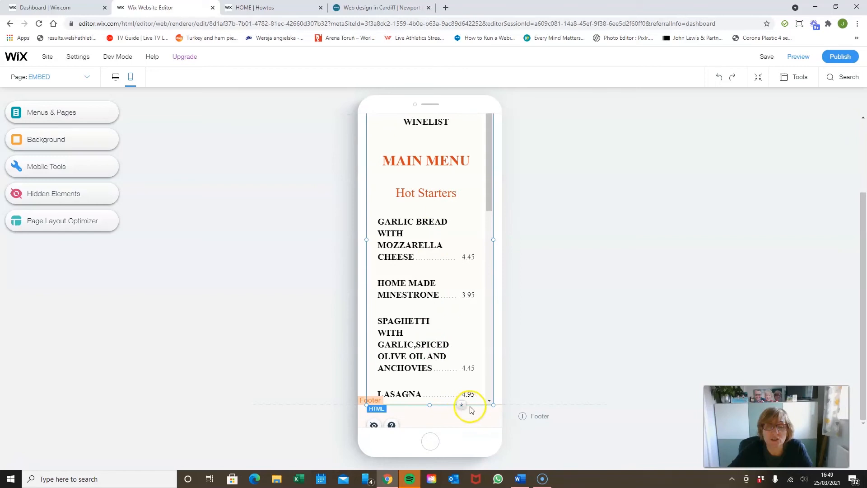
left_click_drag(457, 404, 457, 441)
scroll(426, 299, "down", 1)
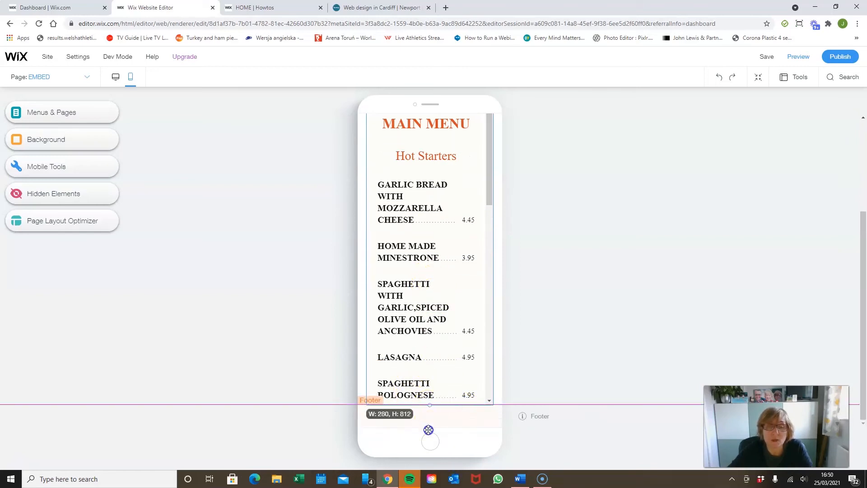
scroll(430, 360, "down", 1)
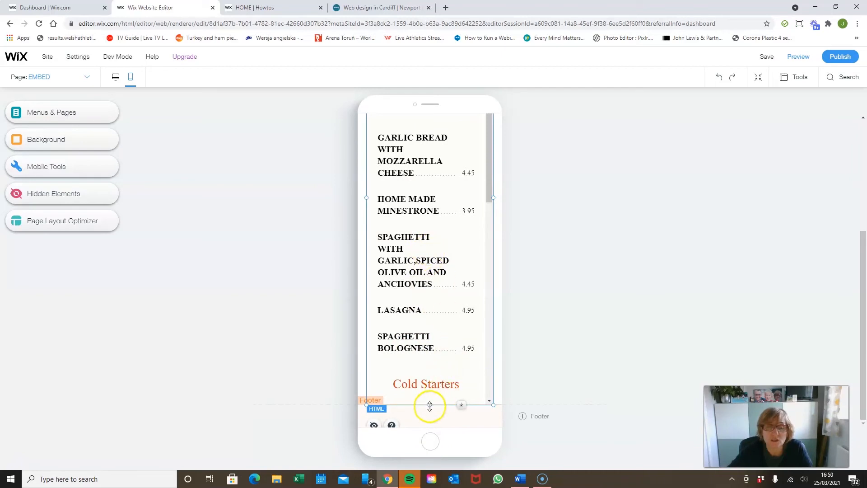
scroll(416, 255, "down", 1)
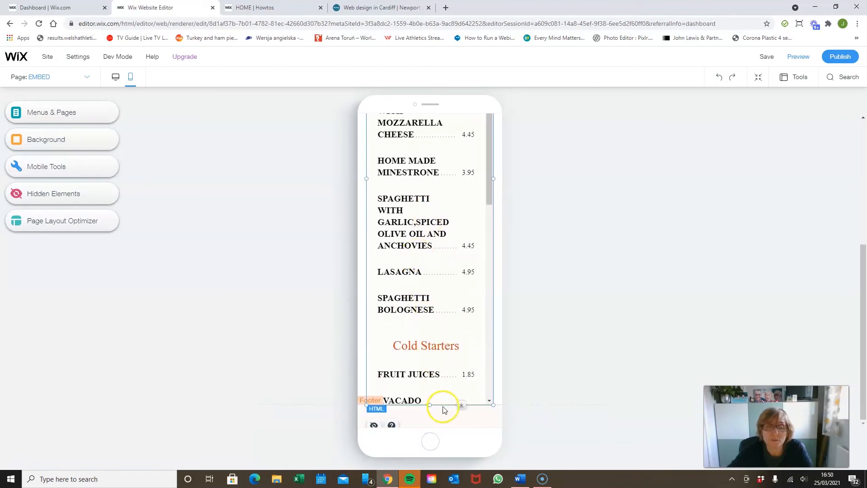
left_click_drag(429, 406, 430, 458)
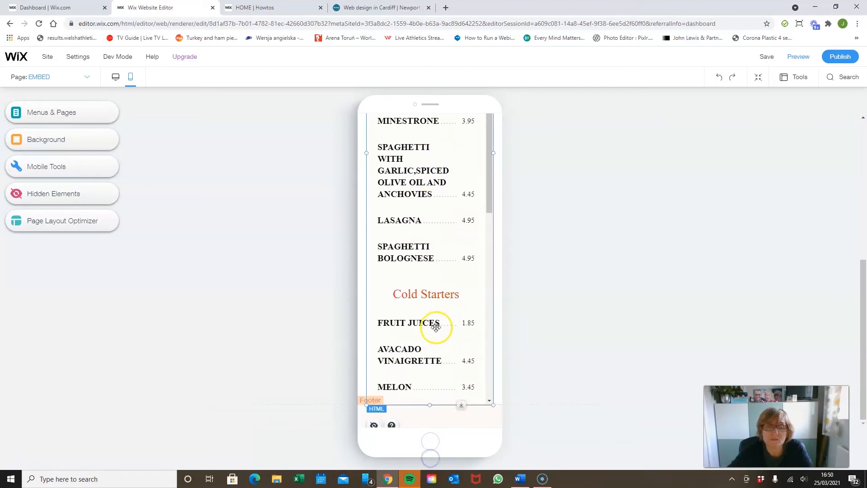
left_click_drag(427, 405, 429, 476)
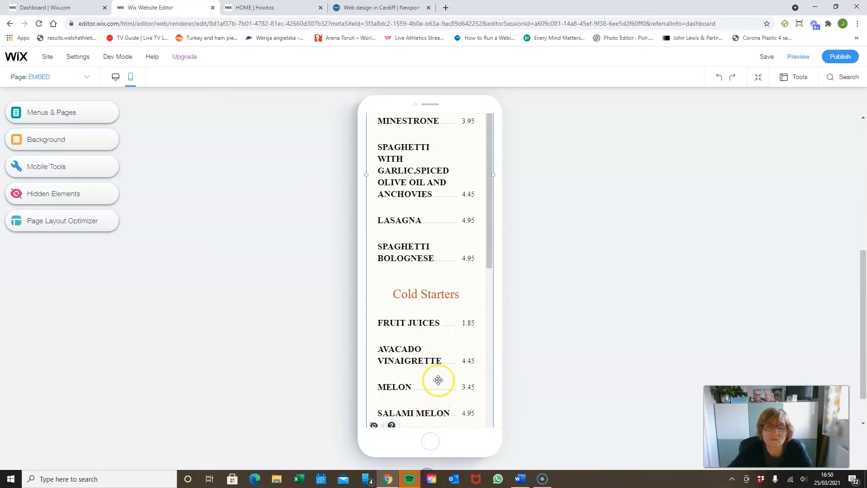
scroll(438, 380, "down", 2)
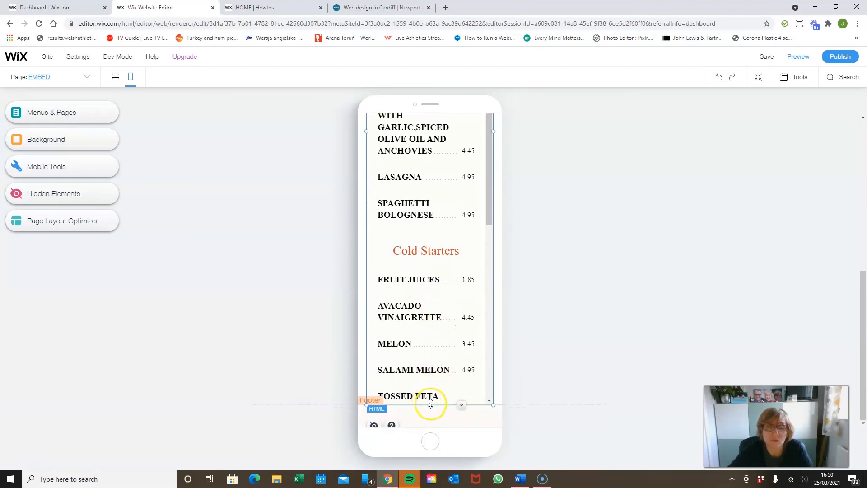
left_click_drag(430, 403, 430, 472)
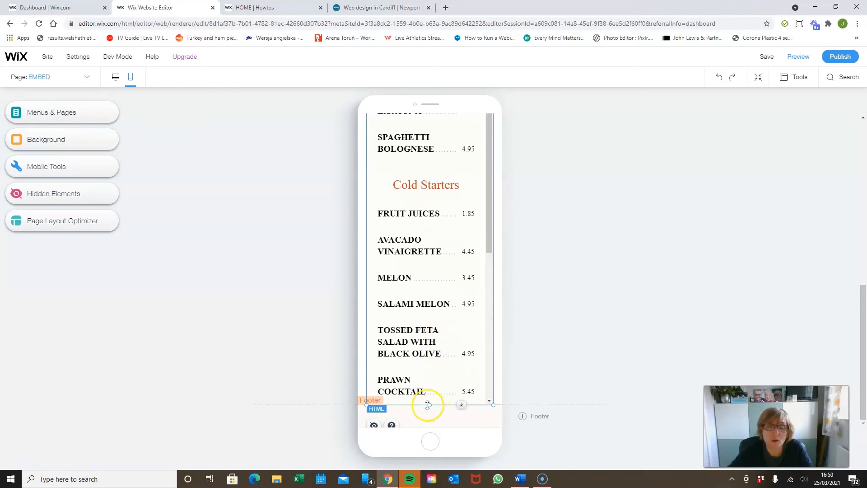
scroll(443, 384, "down", 1)
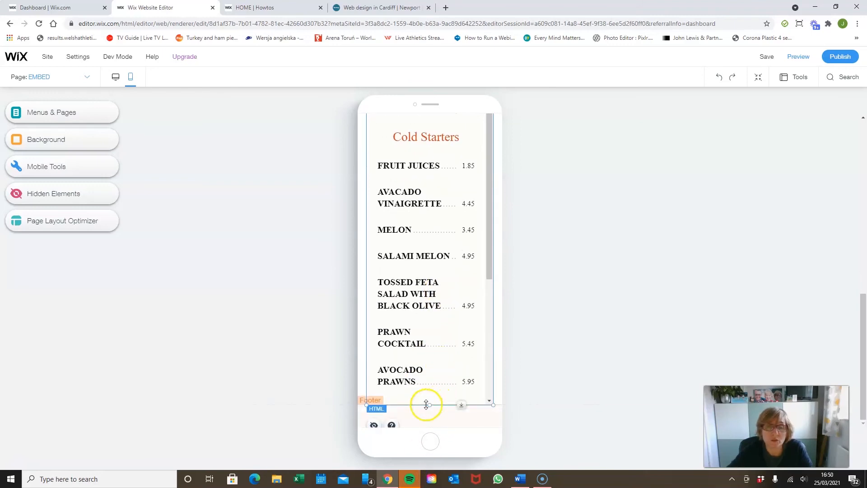
left_click_drag(426, 404, 424, 457)
scroll(425, 397, "down", 2)
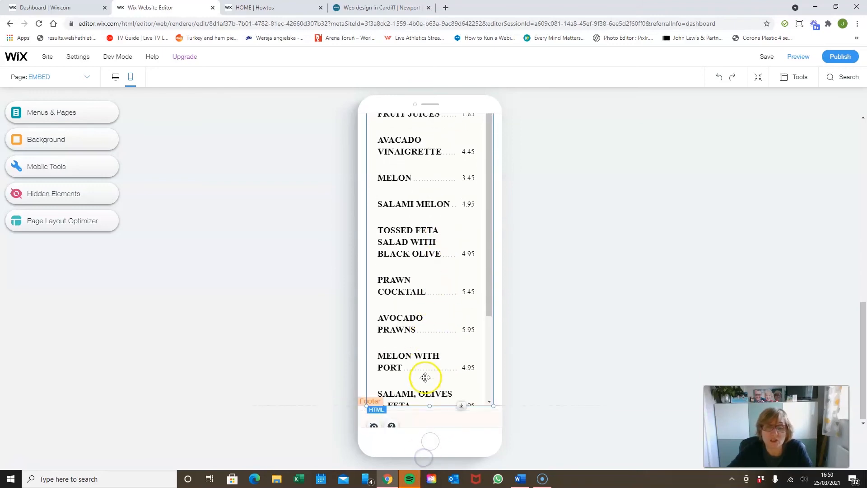
left_click_drag(429, 404, 424, 463)
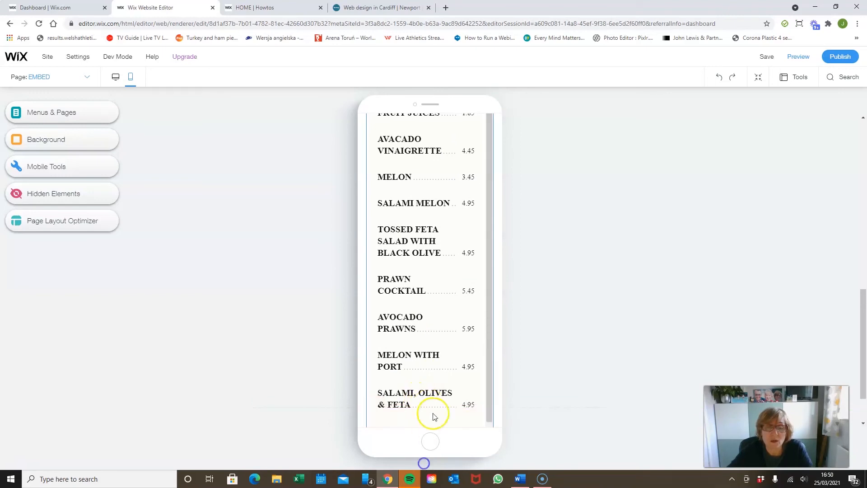
scroll(433, 347, "down", 1)
left_click_drag(429, 405, 428, 443)
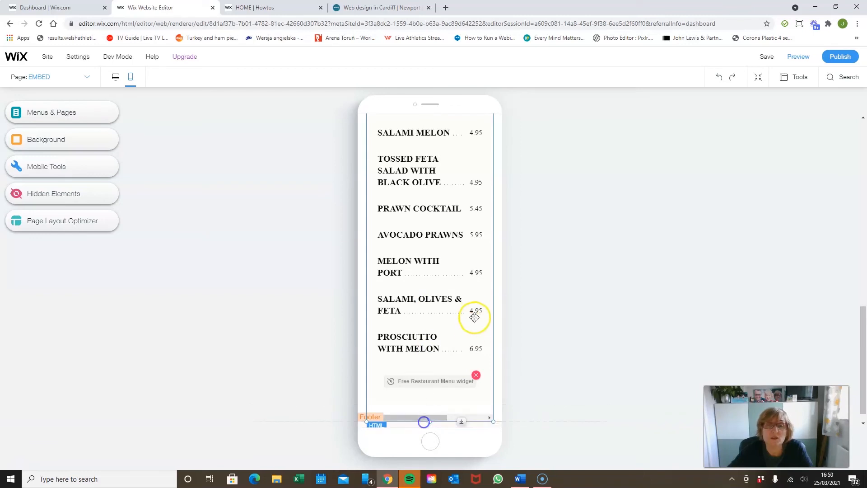
- Review the stretched menu in the mobile layout and switch the EMBED page back to the desktop editor
scroll(469, 307, "up", 3)
scroll(468, 296, "up", 5)
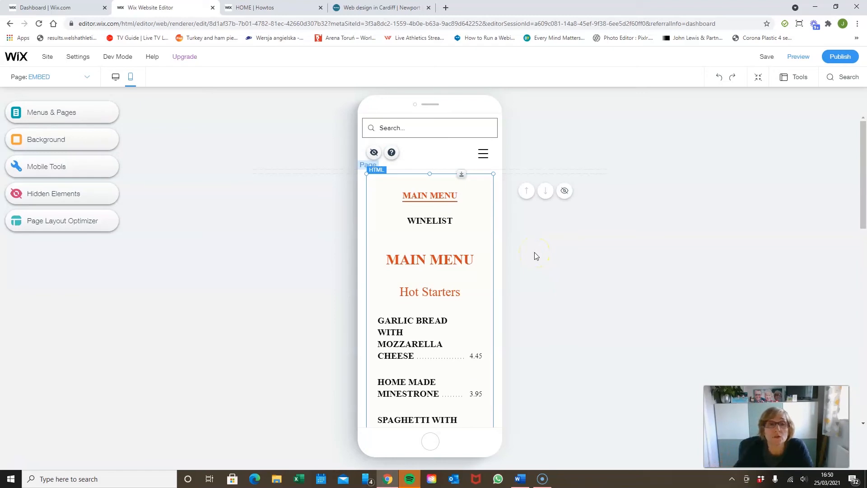
left_click(113, 79)
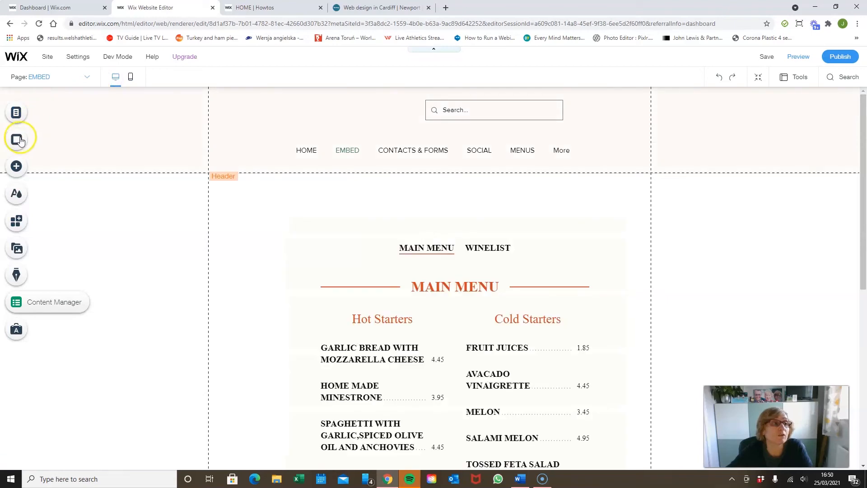
left_click(18, 166)
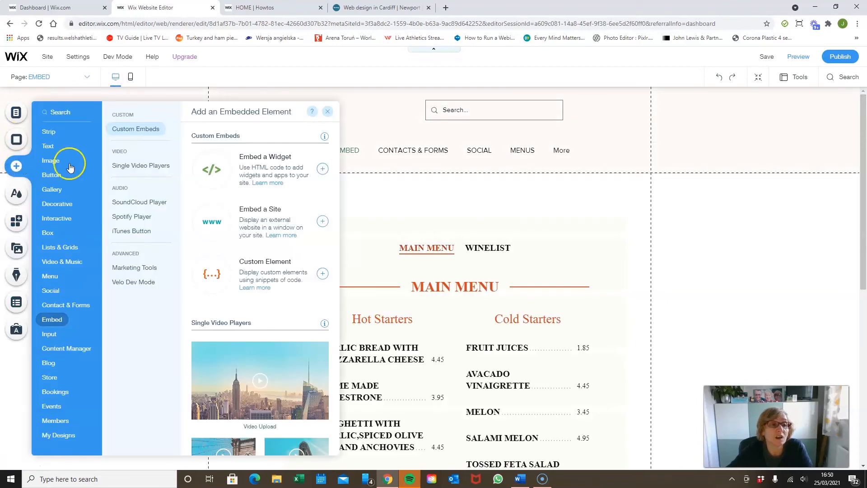
left_click(323, 222)
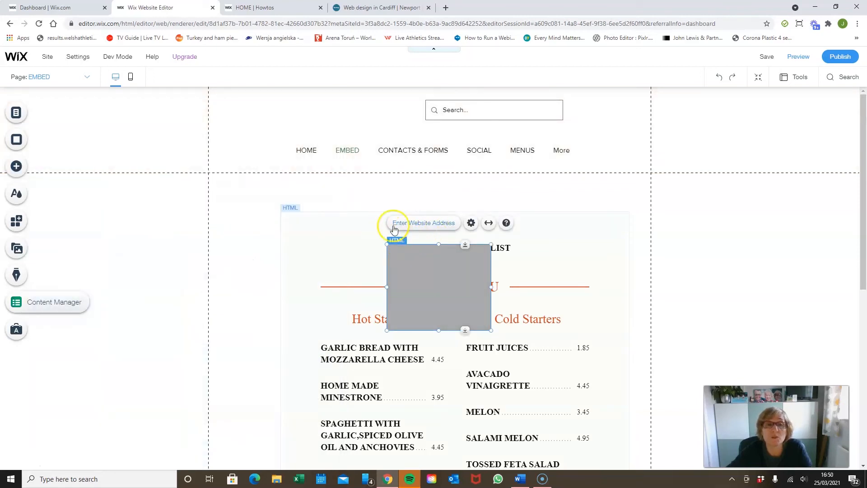
key("Delete")
- View the embedded menu widget's HTML settings with its Website Address and Code options, and close them
left_click(509, 221)
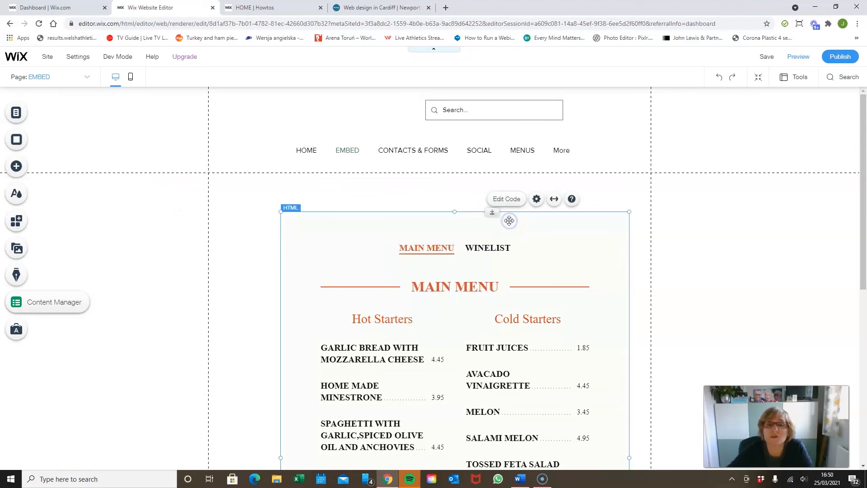
left_click(536, 200)
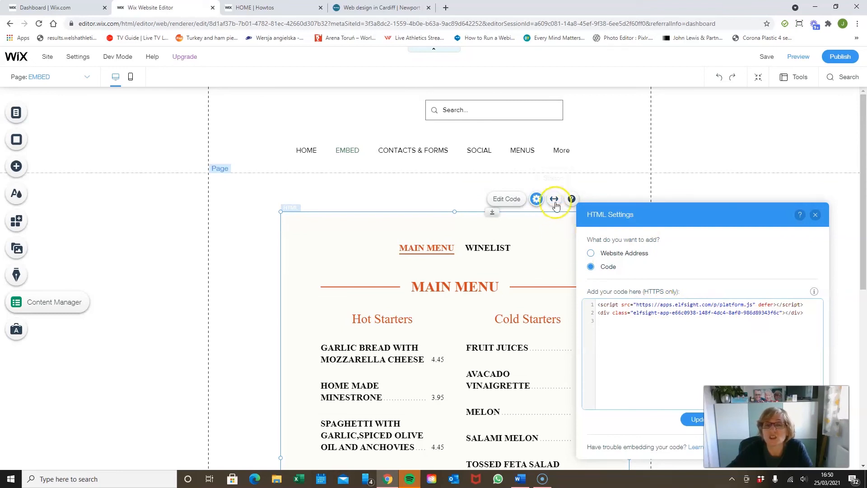
left_click(815, 214)
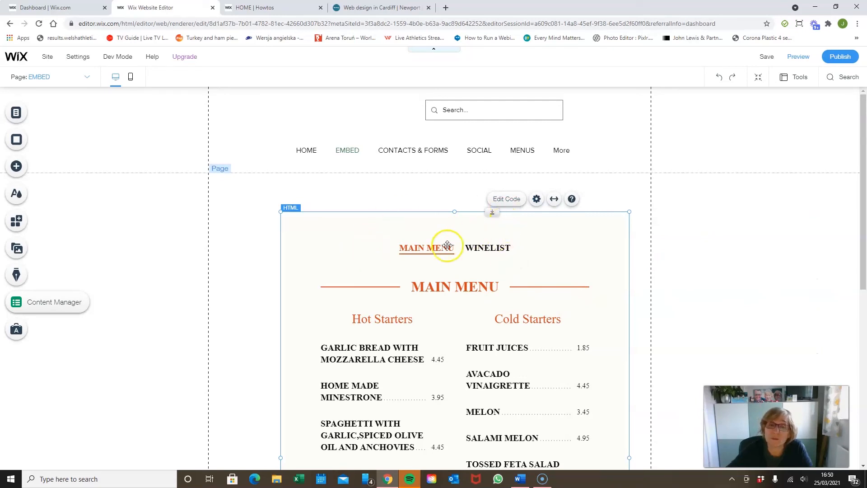
- Move the embedded menu widget slightly left and up to centre it on the page, and check its lower end
left_click_drag(461, 235, 442, 232)
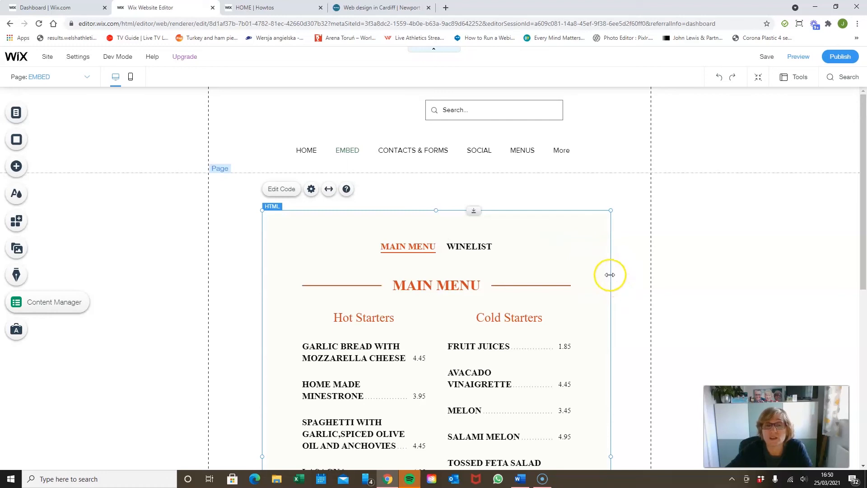
scroll(632, 257, "down", 8)
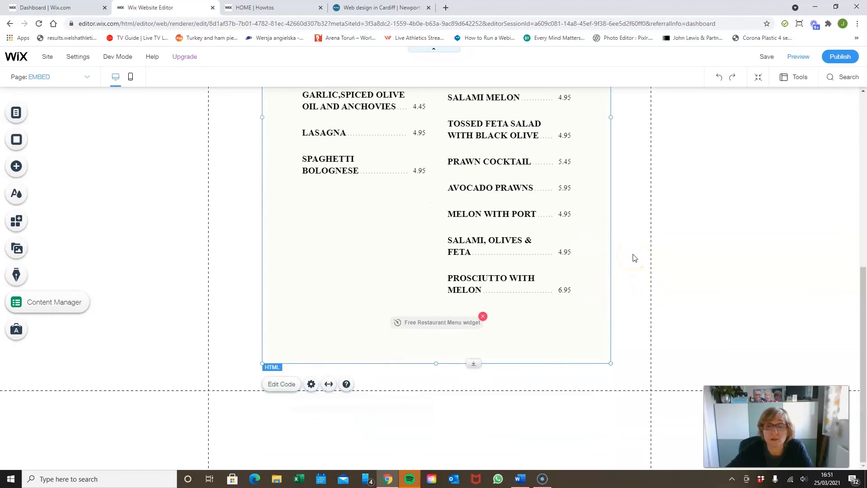
scroll(633, 258, "up", 8)
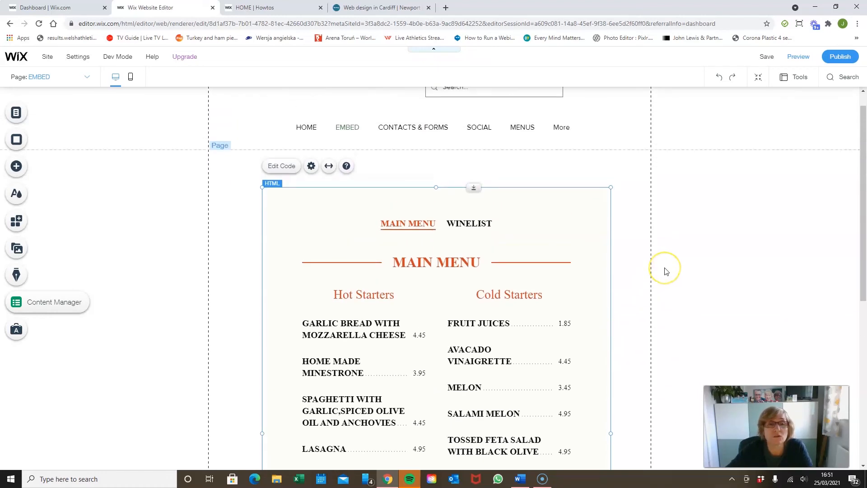
- Examine the custom embed options for a widget, a site and a custom element, and return to the embedded menu
left_click(15, 167)
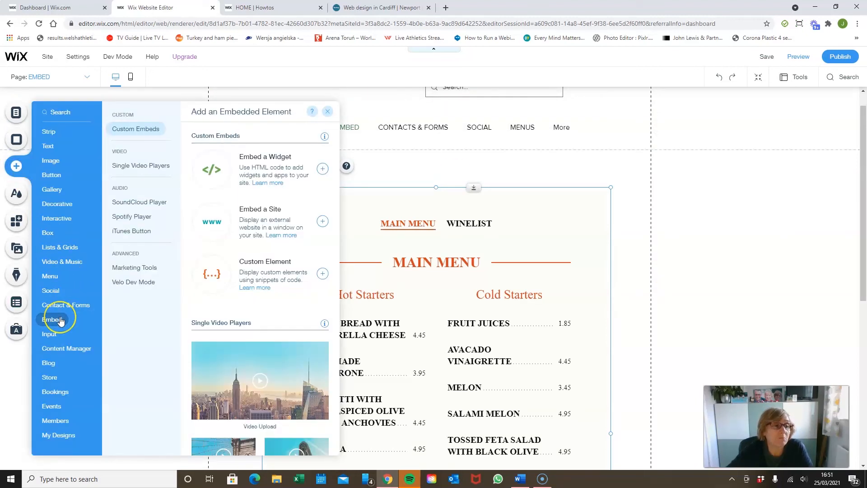
left_click(197, 224)
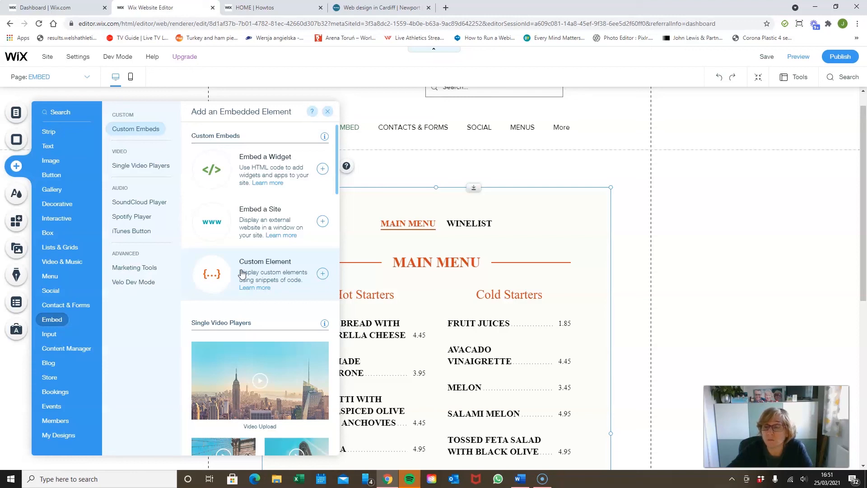
left_click(328, 111)
left_click(523, 195)
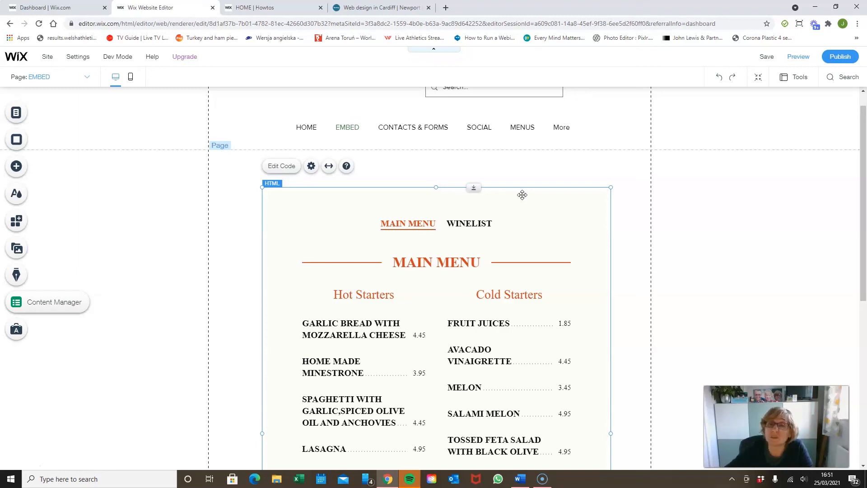
left_click(486, 208)
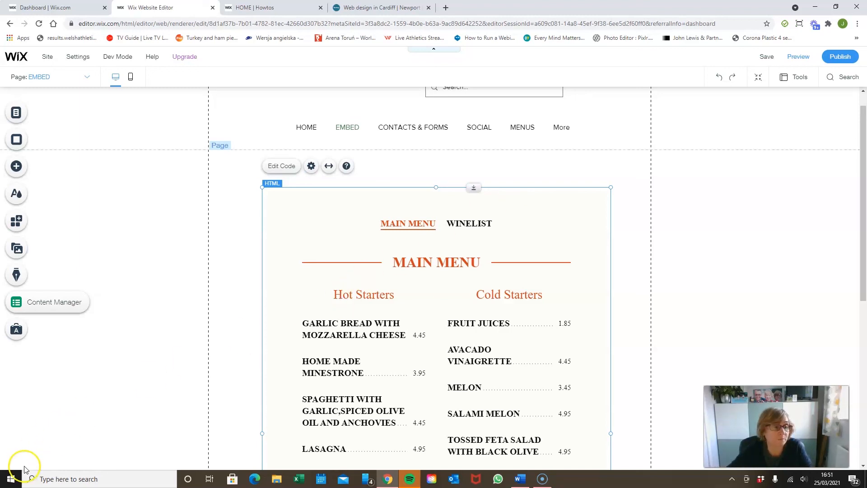